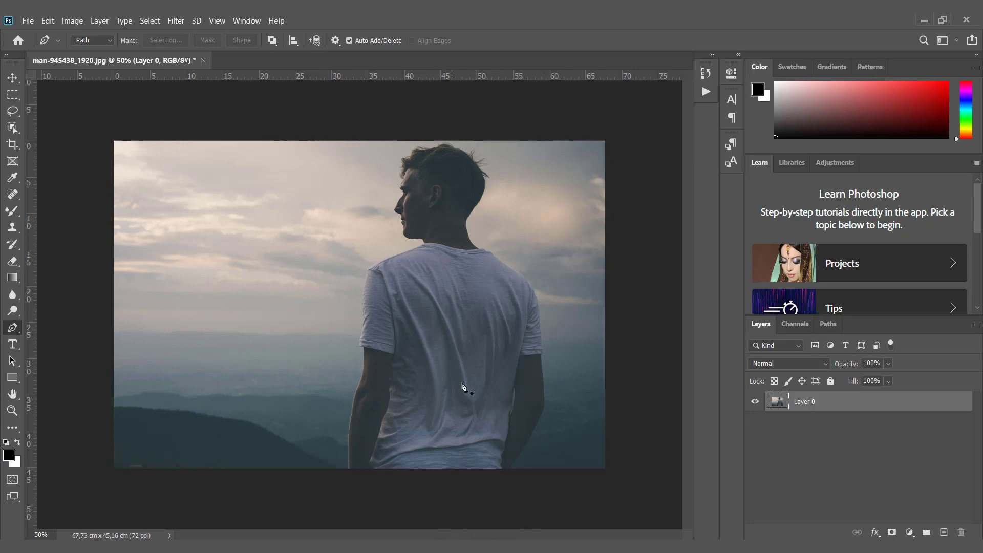
With the Pen tool in Path mode, start a path just below the photo at the man's left forearm and trace up its outer edge.
{"action": "left_click_drag", "start_coordinate": [333, 446], "coordinate": [379, 413]}
{"action": "left_click_drag", "start_coordinate": [402, 456], "coordinate": [432, 320]}
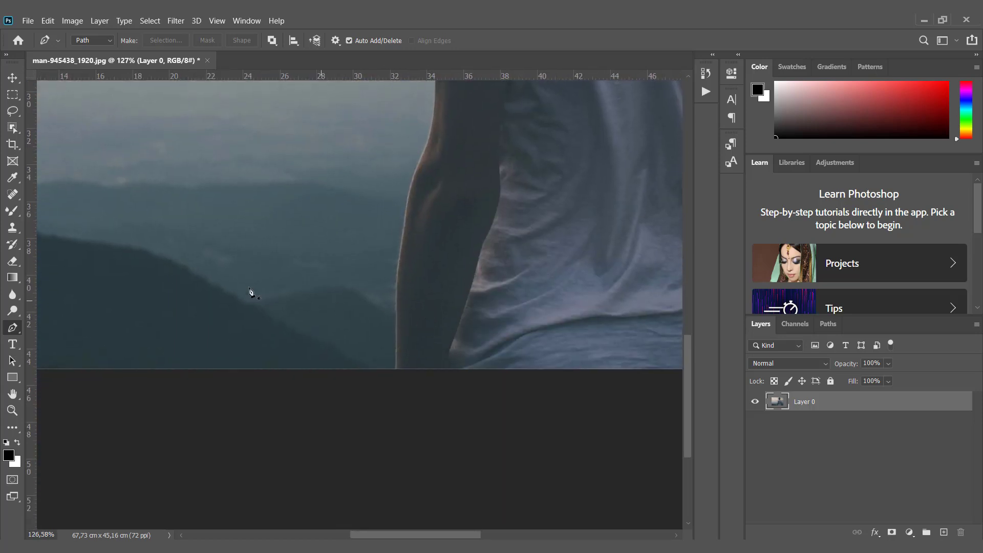
{"action": "left_click_drag", "start_coordinate": [464, 201], "coordinate": [349, 315]}
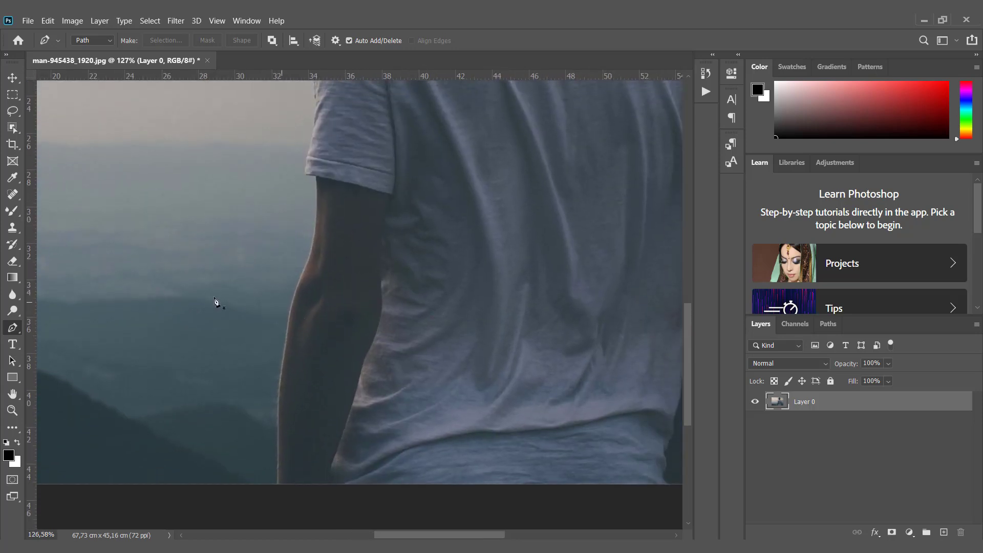
{"action": "right_click", "coordinate": [16, 329]}
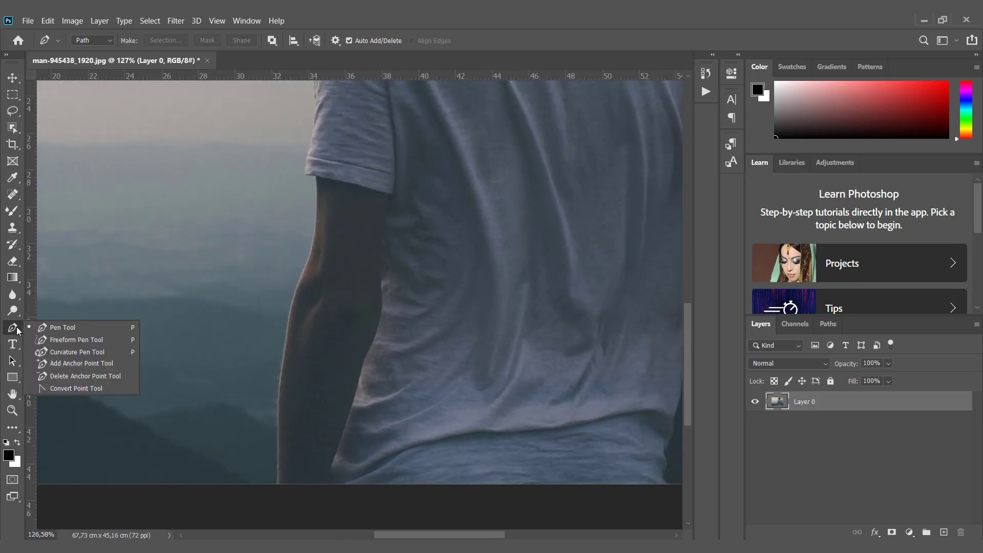
{"action": "left_click", "coordinate": [59, 328]}
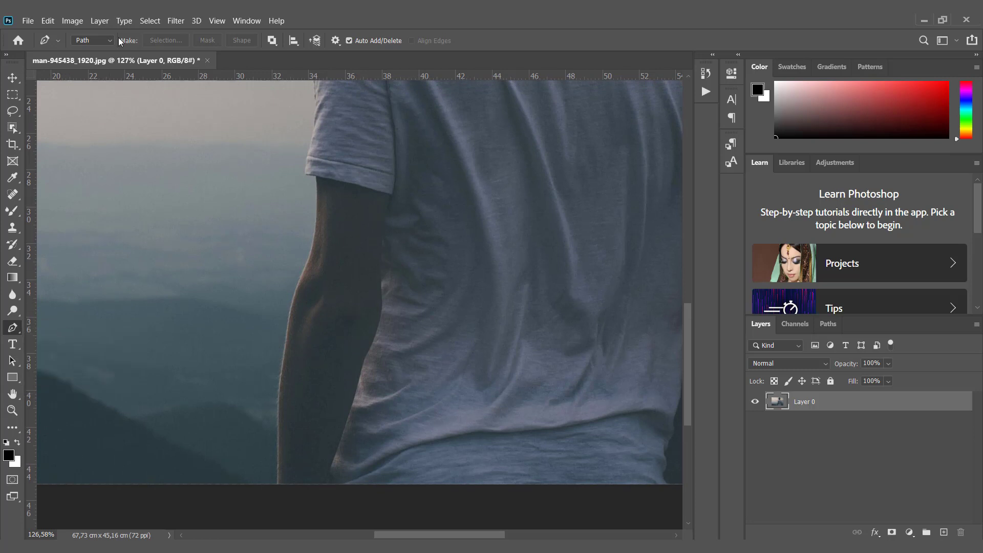
{"action": "scroll", "coordinate": [303, 340], "scroll_direction": "up", "scroll_amount": 3}
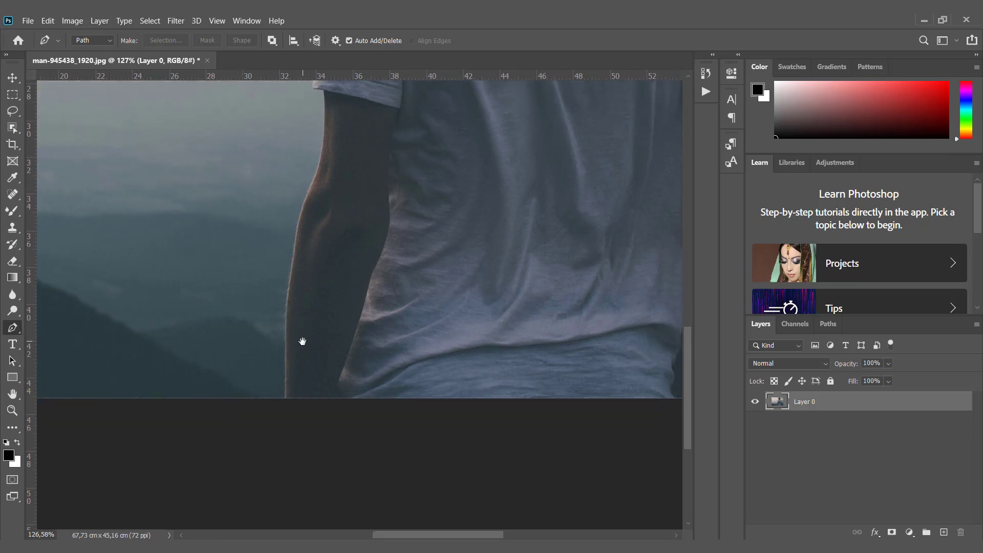
{"action": "scroll", "coordinate": [337, 310], "scroll_direction": "up", "scroll_amount": 3}
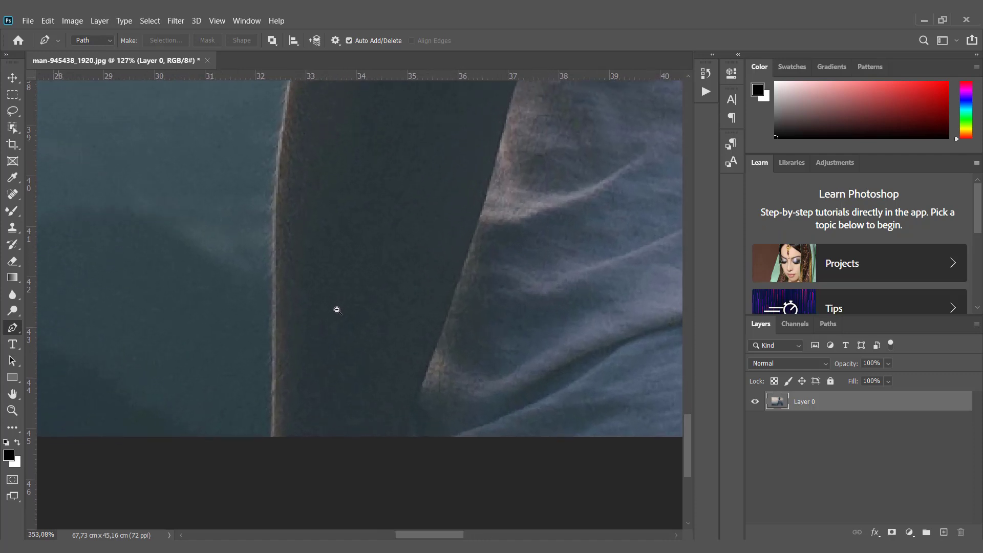
{"action": "left_click", "coordinate": [273, 443]}
{"action": "left_click_drag", "start_coordinate": [275, 233], "coordinate": [277, 215]}
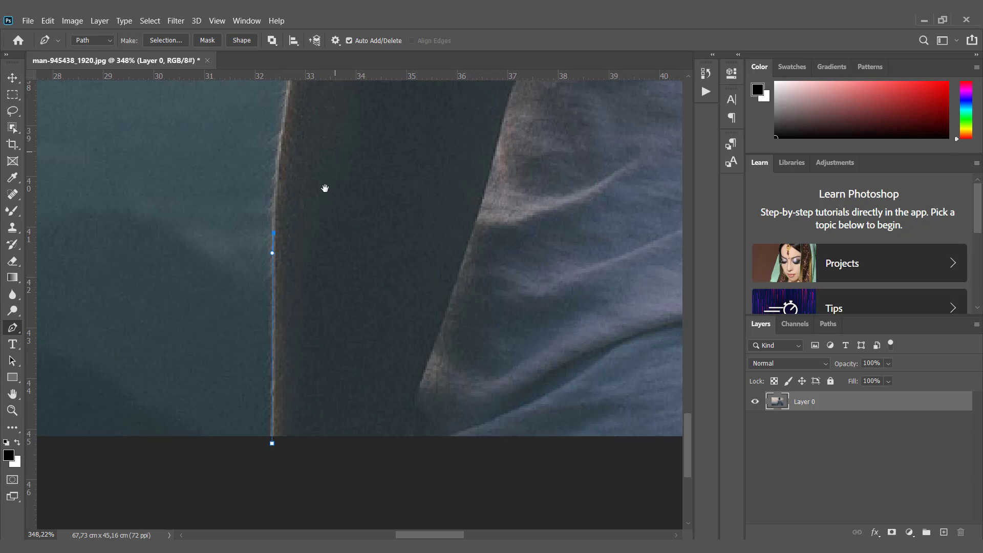
Continue the path up the outer edge of the left arm, past the elbow, to the shirt sleeve's hem.
{"action": "scroll", "coordinate": [317, 203], "scroll_direction": "up", "scroll_amount": 4}
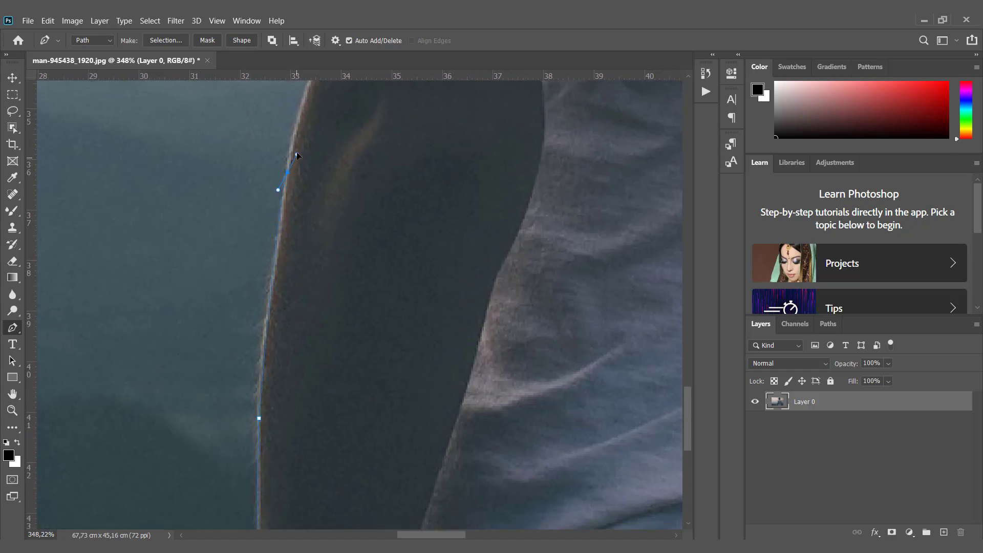
{"action": "left_click_drag", "start_coordinate": [298, 155], "coordinate": [332, 314]}
{"action": "left_click", "coordinate": [288, 173], "text": "alt"}
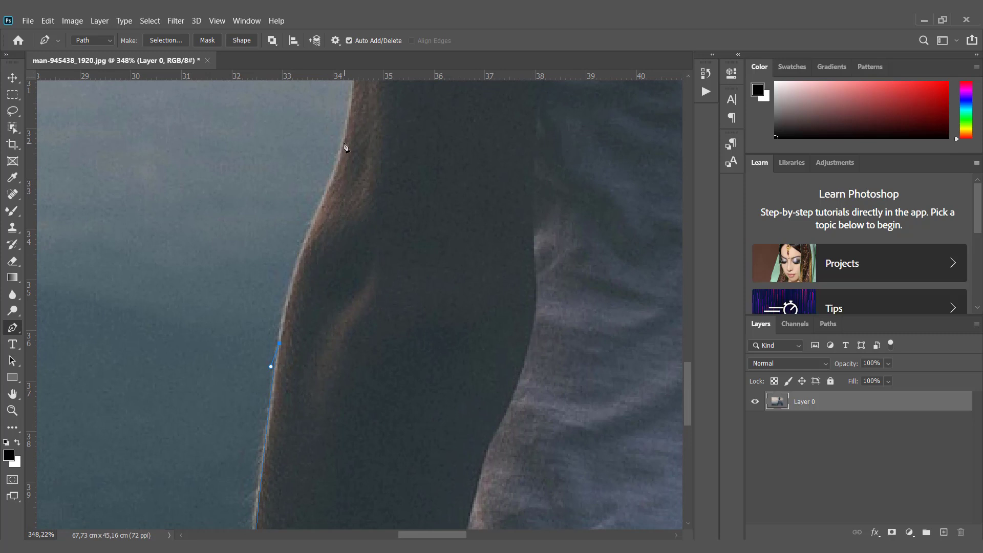
{"action": "left_click_drag", "start_coordinate": [344, 144], "coordinate": [373, 85]}
{"action": "scroll", "coordinate": [375, 133], "scroll_direction": "up", "scroll_amount": 2}
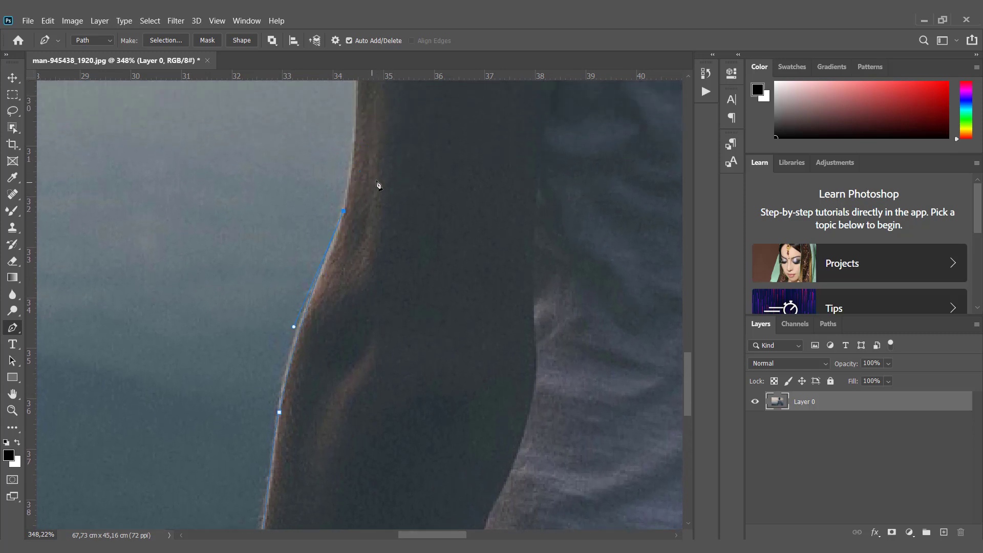
{"action": "left_click_drag", "start_coordinate": [377, 181], "coordinate": [364, 396]}
{"action": "left_click_drag", "start_coordinate": [342, 228], "coordinate": [332, 83]}
{"action": "left_click", "coordinate": [342, 227], "text": "alt"}
Trace the path around the left sleeve's hem corner and up the sleeve's outer edge to the shoulder.
{"action": "left_click", "coordinate": [313, 225]}
{"action": "left_click_drag", "start_coordinate": [320, 171], "coordinate": [267, 444]}
{"action": "left_click", "coordinate": [286, 366]}
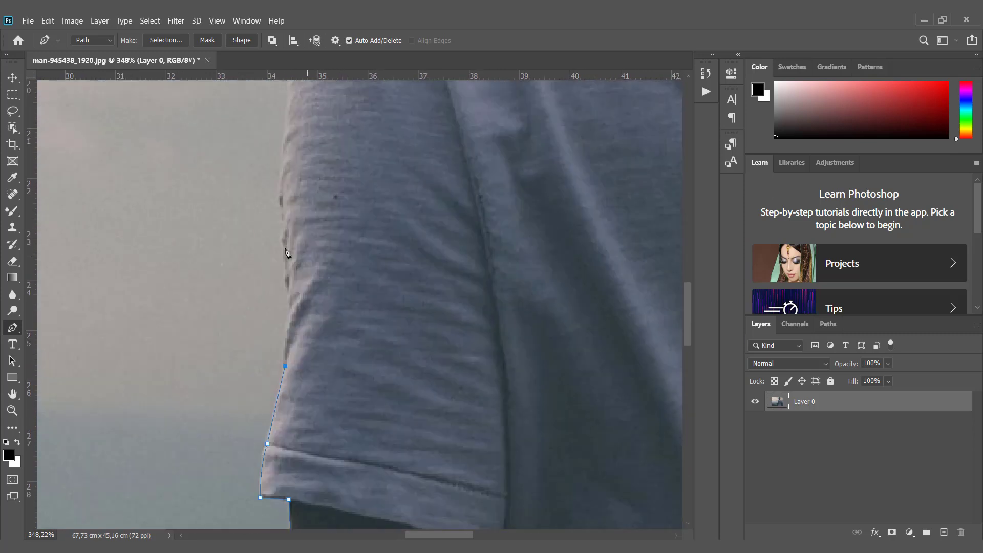
{"action": "left_click_drag", "start_coordinate": [281, 230], "coordinate": [276, 197]}
{"action": "left_click_drag", "start_coordinate": [318, 164], "coordinate": [279, 367]}
{"action": "left_click_drag", "start_coordinate": [274, 180], "coordinate": [310, 104]}
{"action": "left_click", "coordinate": [275, 180], "text": "alt"}
Extend the path over the left shoulder and along the shirt's top edge to the base of the neck.
{"action": "left_click_drag", "start_coordinate": [390, 123], "coordinate": [294, 283]}
{"action": "left_click_drag", "start_coordinate": [308, 242], "coordinate": [418, 198]}
{"action": "left_click", "coordinate": [308, 243], "text": "alt"}
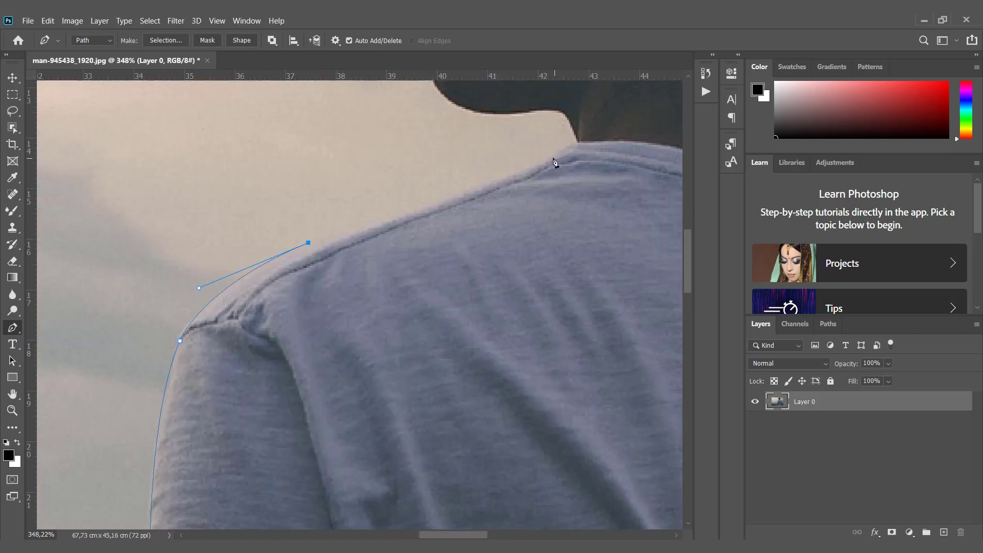
{"action": "left_click", "coordinate": [553, 158]}
{"action": "left_click_drag", "start_coordinate": [555, 158], "coordinate": [419, 248]}
{"action": "left_click", "coordinate": [408, 250], "text": "alt"}
Trace the path along the front of the neck, under the jaw and around the chin.
{"action": "left_click", "coordinate": [399, 230]}
{"action": "left_click_drag", "start_coordinate": [365, 219], "coordinate": [326, 220]}
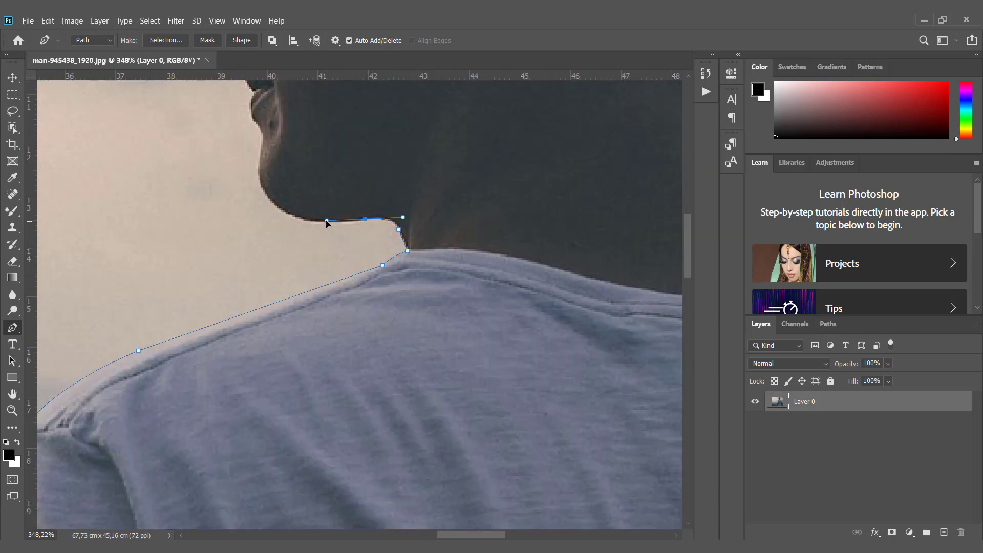
{"action": "left_click_drag", "start_coordinate": [261, 169], "coordinate": [259, 105]}
{"action": "left_click", "coordinate": [261, 169], "text": "alt"}
Trace the path along the man's lower lip, mouth and upper lip to the base of the nose.
{"action": "left_click_drag", "start_coordinate": [261, 146], "coordinate": [262, 201]}
{"action": "left_click", "coordinate": [264, 188]}
{"action": "left_click", "coordinate": [254, 173]}
{"action": "left_click_drag", "start_coordinate": [260, 147], "coordinate": [273, 141]}
{"action": "left_click", "coordinate": [259, 147], "text": "alt"}
{"action": "left_click_drag", "start_coordinate": [283, 130], "coordinate": [283, 221]}
{"action": "mouse_move", "coordinate": [247, 215]}
{"action": "left_mouse_down"}
{"action": "mouse_move", "coordinate": [251, 189]}
{"action": "mouse_move", "coordinate": [219, 190]}
{"action": "mouse_move", "coordinate": [238, 224]}
{"action": "left_mouse_up"}
{"action": "left_click", "coordinate": [247, 215], "text": "alt"}
{"action": "left_click", "coordinate": [235, 190], "text": "alt"}
Continue the path around the tip of the nose and up its bridge to the eye.
{"action": "left_click_drag", "start_coordinate": [191, 219], "coordinate": [209, 185]}
{"action": "left_click", "coordinate": [190, 218], "text": "alt"}
{"action": "left_click", "coordinate": [203, 207], "text": "alt"}
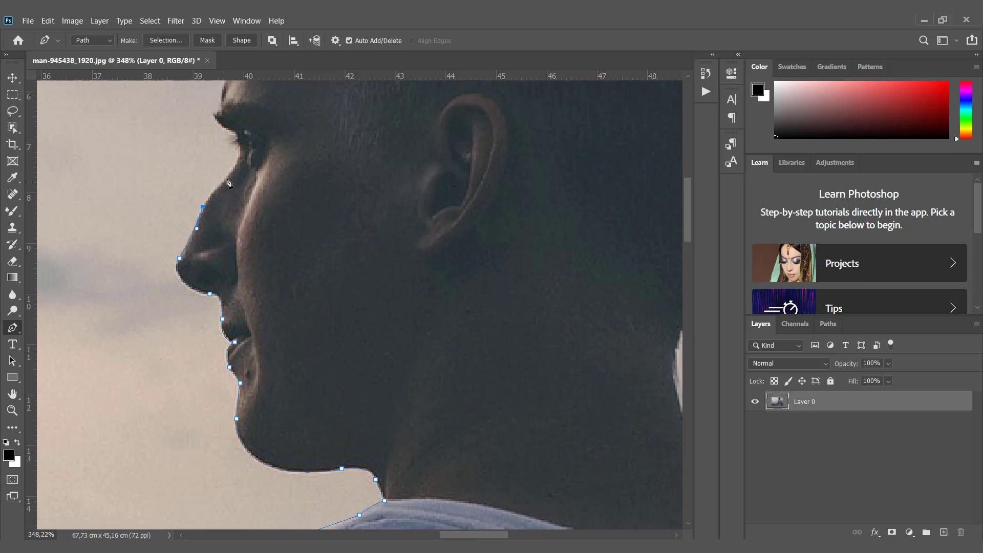
{"action": "left_click", "coordinate": [229, 176]}
{"action": "left_click", "coordinate": [237, 146]}
{"action": "left_click", "coordinate": [239, 132]}
Trace the path over the brow and forehead and around the front of the man's hair.
{"action": "left_click_drag", "start_coordinate": [215, 113], "coordinate": [212, 200]}
{"action": "left_click", "coordinate": [216, 115], "text": "alt"}
{"action": "left_click", "coordinate": [204, 199], "text": "alt"}
{"action": "left_click_drag", "start_coordinate": [220, 147], "coordinate": [239, 117]}
{"action": "left_click", "coordinate": [220, 147], "text": "alt"}
{"action": "left_click_drag", "start_coordinate": [221, 84], "coordinate": [289, 114]}
{"action": "left_click", "coordinate": [225, 217], "text": "alt"}
{"action": "left_click", "coordinate": [223, 143], "text": "alt"}
{"action": "left_click", "coordinate": [257, 140], "text": "alt"}
Extend the path with curved segments along the top of the hair.
{"action": "left_click_drag", "start_coordinate": [284, 122], "coordinate": [240, 213]}
{"action": "left_click_drag", "start_coordinate": [267, 173], "coordinate": [296, 176]}
{"action": "left_click", "coordinate": [267, 172], "text": "alt"}
{"action": "left_click_drag", "start_coordinate": [388, 164], "coordinate": [437, 162]}
{"action": "left_click", "coordinate": [388, 164], "text": "alt"}
{"action": "left_click_drag", "start_coordinate": [533, 165], "coordinate": [329, 141]}
{"action": "left_click", "coordinate": [533, 165], "text": "alt"}
Trace the path from the crown down the back of the head to the nape.
{"action": "left_click_drag", "start_coordinate": [438, 193], "coordinate": [485, 241]}
{"action": "left_click_drag", "start_coordinate": [522, 305], "coordinate": [460, 159]}
{"action": "left_click_drag", "start_coordinate": [486, 236], "coordinate": [487, 270]}
{"action": "left_click_drag", "start_coordinate": [438, 376], "coordinate": [462, 300]}
{"action": "left_click_drag", "start_coordinate": [469, 286], "coordinate": [434, 327]}
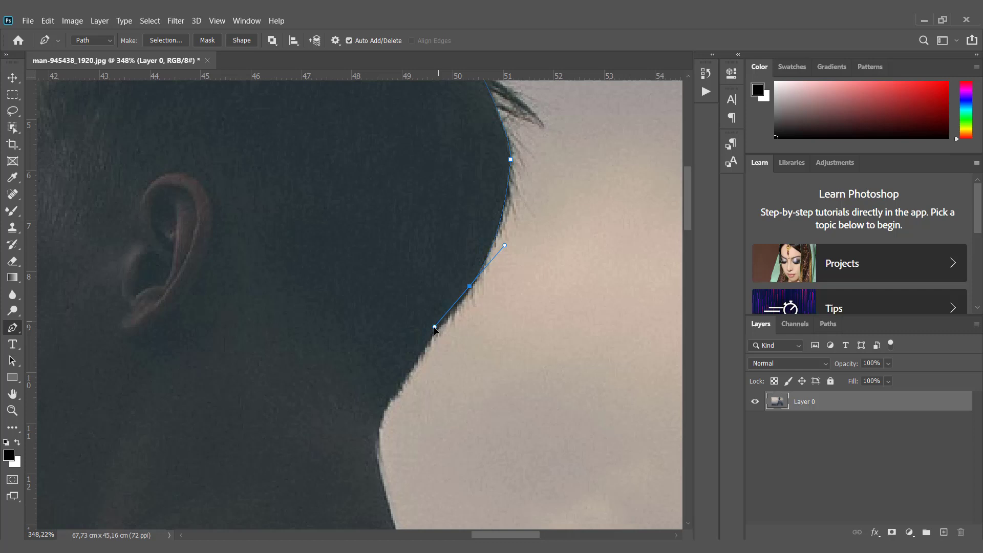
{"action": "left_click", "coordinate": [470, 286], "text": "alt"}
{"action": "left_click", "coordinate": [388, 407]}
Continue the path down the back of the neck and past the shirt collar onto the right shoulder.
{"action": "scroll", "coordinate": [392, 389], "scroll_direction": "down", "scroll_amount": 3}
{"action": "left_click_drag", "start_coordinate": [384, 392], "coordinate": [401, 448]}
{"action": "left_click", "coordinate": [384, 391], "text": "alt"}
{"action": "mouse_move", "coordinate": [478, 497]}
{"action": "left_mouse_down"}
{"action": "mouse_move", "coordinate": [413, 347]}
{"action": "mouse_move", "coordinate": [472, 380]}
{"action": "mouse_move", "coordinate": [454, 378]}
{"action": "left_mouse_up"}
{"action": "left_click", "coordinate": [401, 349], "text": "alt"}
{"action": "left_click_drag", "start_coordinate": [531, 359], "coordinate": [417, 251]}
{"action": "left_click_drag", "start_coordinate": [386, 289], "coordinate": [395, 323]}
{"action": "left_click", "coordinate": [386, 289], "text": "alt"}
Trace the path around the curve of the right shoulder and onto the upper part of the sleeve.
{"action": "mouse_move", "coordinate": [556, 406]}
{"action": "left_mouse_down"}
{"action": "mouse_move", "coordinate": [428, 322]}
{"action": "mouse_move", "coordinate": [469, 344]}
{"action": "left_mouse_up"}
{"action": "left_click_drag", "start_coordinate": [516, 357], "coordinate": [399, 248]}
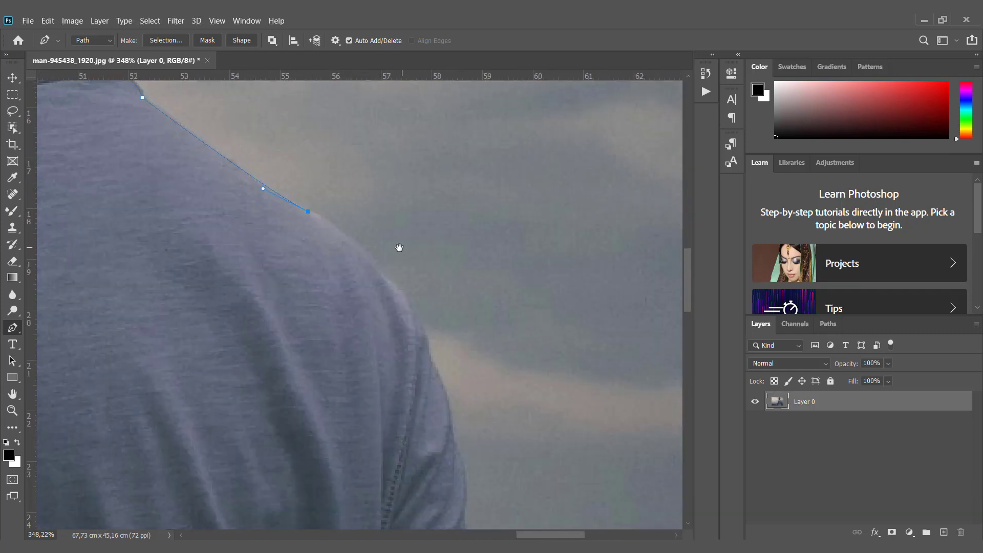
{"action": "left_click", "coordinate": [399, 292], "text": "alt"}
{"action": "mouse_move", "coordinate": [399, 292]}
{"action": "left_mouse_down"}
{"action": "mouse_move", "coordinate": [432, 333]}
{"action": "mouse_move", "coordinate": [415, 234]}
{"action": "left_mouse_up"}
{"action": "mouse_move", "coordinate": [400, 276]}
{"action": "left_mouse_down"}
{"action": "mouse_move", "coordinate": [401, 309]}
{"action": "mouse_move", "coordinate": [422, 281]}
{"action": "left_mouse_up"}
{"action": "mouse_move", "coordinate": [415, 312]}
{"action": "left_mouse_down"}
{"action": "mouse_move", "coordinate": [413, 356]}
{"action": "mouse_move", "coordinate": [433, 304]}
{"action": "left_mouse_up"}
{"action": "left_click_drag", "start_coordinate": [424, 328], "coordinate": [417, 377]}
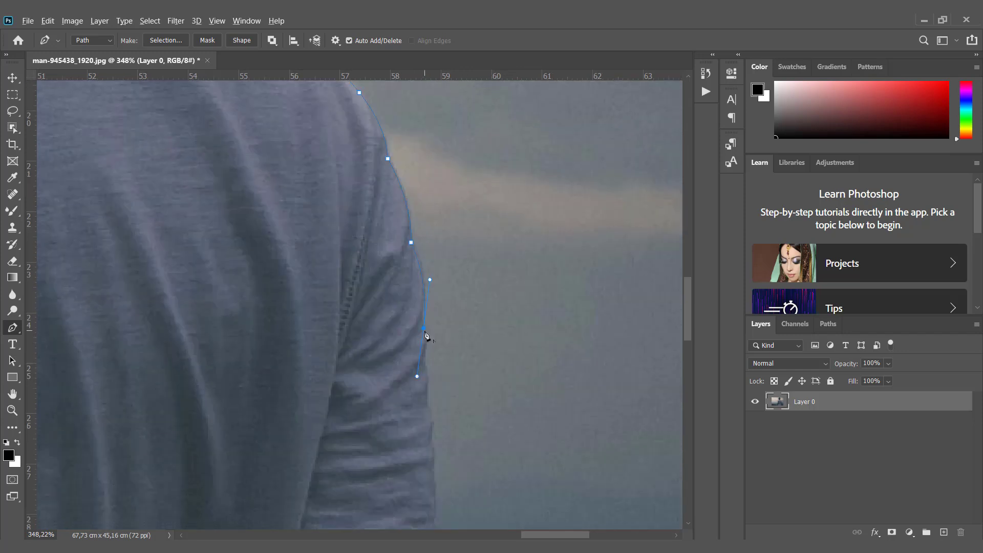
Place anchor points down the outer edge of the right sleeve and around its hem to the arm.
{"action": "scroll", "coordinate": [427, 337], "scroll_direction": "down", "scroll_amount": 3}
{"action": "left_click", "coordinate": [428, 303]}
{"action": "scroll", "coordinate": [427, 303], "scroll_direction": "down", "scroll_amount": 3}
{"action": "left_click", "coordinate": [428, 288]}
{"action": "scroll", "coordinate": [433, 309], "scroll_direction": "down", "scroll_amount": 3}
{"action": "left_click", "coordinate": [433, 277]}
{"action": "scroll", "coordinate": [433, 277], "scroll_direction": "down", "scroll_amount": 3}
{"action": "left_click", "coordinate": [436, 310]}
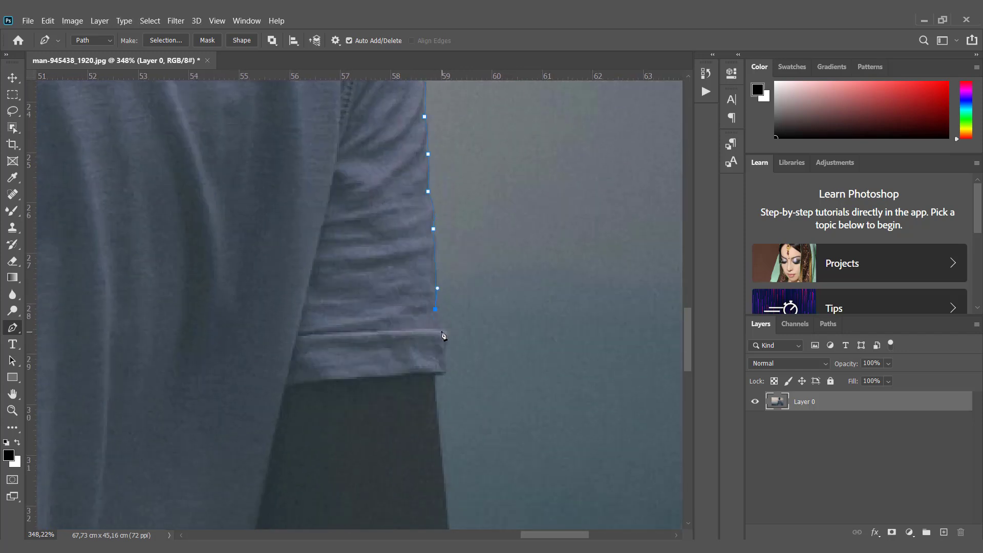
{"action": "left_click", "coordinate": [435, 377]}
Trace the path down the outer edge of the right arm, past the elbow and along the forearm.
{"action": "left_click_drag", "start_coordinate": [451, 461], "coordinate": [437, 290]}
{"action": "left_click_drag", "start_coordinate": [440, 399], "coordinate": [444, 426]}
{"action": "left_click_drag", "start_coordinate": [462, 465], "coordinate": [454, 313]}
{"action": "mouse_move", "coordinate": [436, 362]}
{"action": "left_mouse_down"}
{"action": "mouse_move", "coordinate": [439, 380]}
{"action": "mouse_move", "coordinate": [456, 298]}
{"action": "left_mouse_up"}
{"action": "left_click_drag", "start_coordinate": [439, 369], "coordinate": [422, 403]}
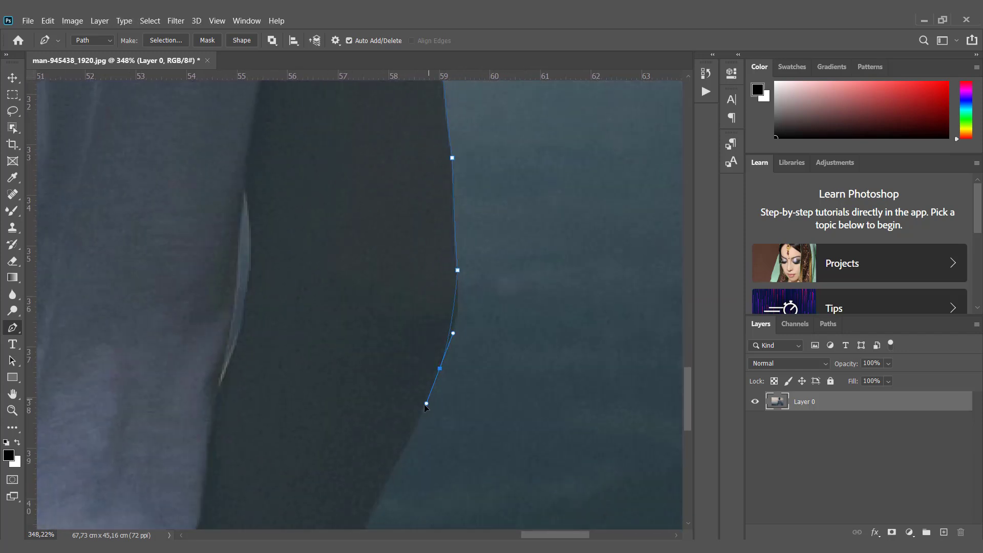
{"action": "left_click_drag", "start_coordinate": [383, 500], "coordinate": [450, 337]}
{"action": "left_click", "coordinate": [438, 349]}
{"action": "left_click", "coordinate": [416, 393]}
{"action": "left_click_drag", "start_coordinate": [359, 486], "coordinate": [444, 321]}
Bring the path below the photo's lower edge and close it at its starting anchor point.
{"action": "left_click_drag", "start_coordinate": [356, 444], "coordinate": [312, 306]}
{"action": "left_click", "coordinate": [48, 388]}
{"action": "left_click_drag", "start_coordinate": [206, 346], "coordinate": [571, 297]}
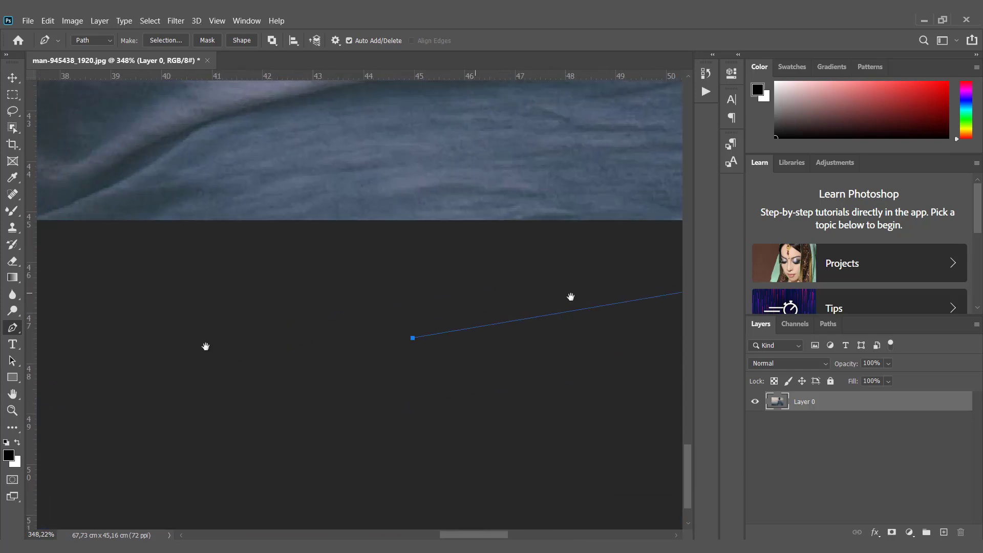
{"action": "left_click_drag", "start_coordinate": [257, 299], "coordinate": [373, 253]}
{"action": "left_click", "coordinate": [381, 251]}
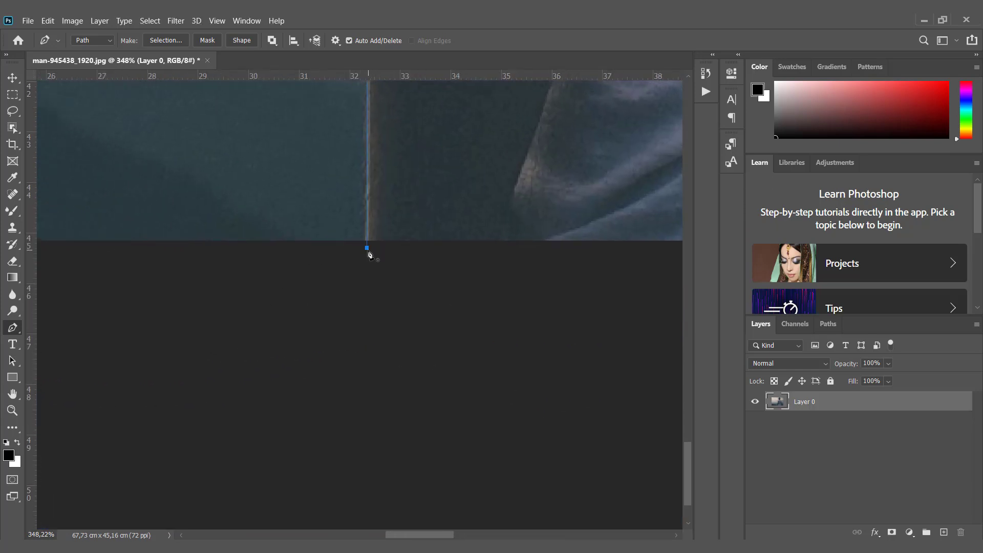
{"action": "scroll", "coordinate": [442, 235], "scroll_direction": "down", "scroll_amount": 8}
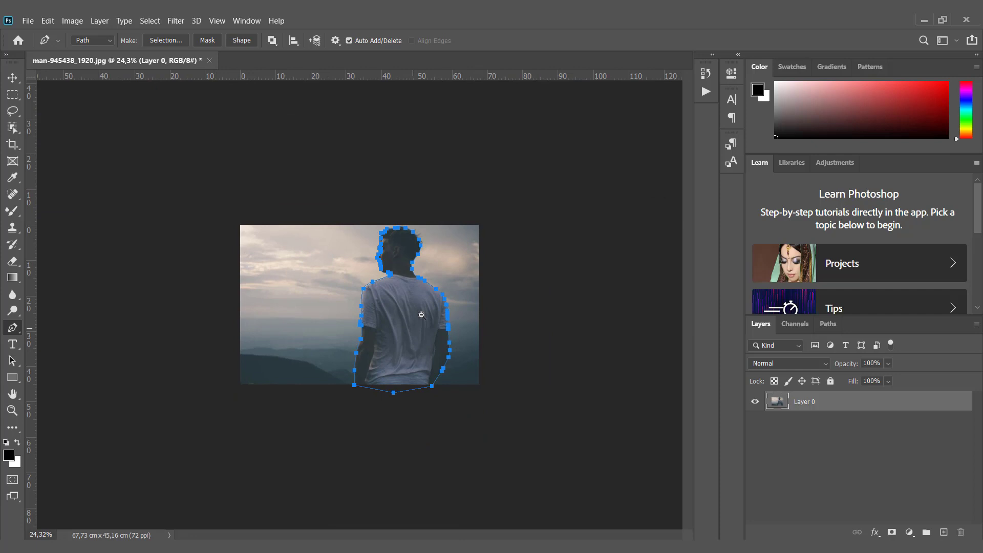
{"action": "key", "text": "ctrl+0"}
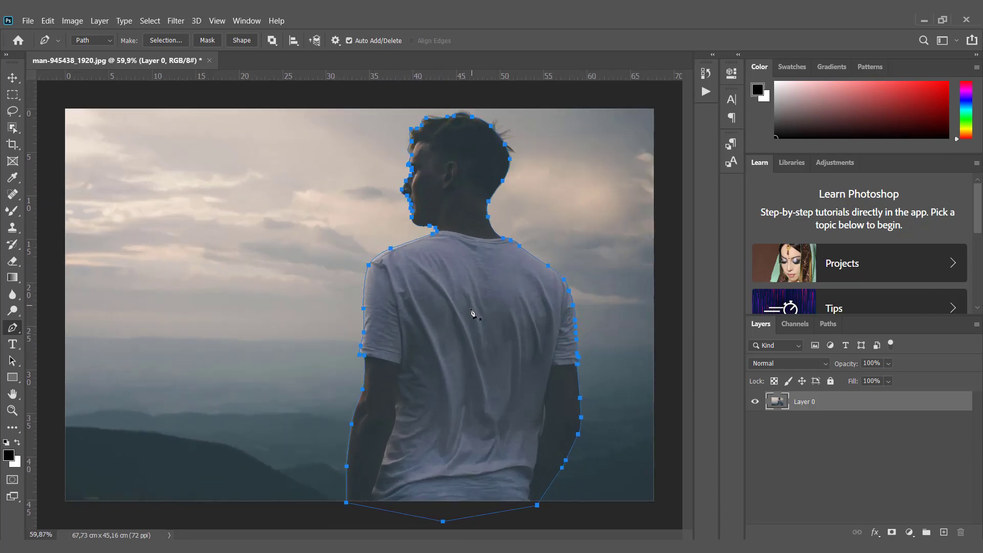
Convert the path to a new anti-aliased selection with a 0,5 px feather and copy the man onto a new layer.
{"action": "right_click", "coordinate": [471, 309]}
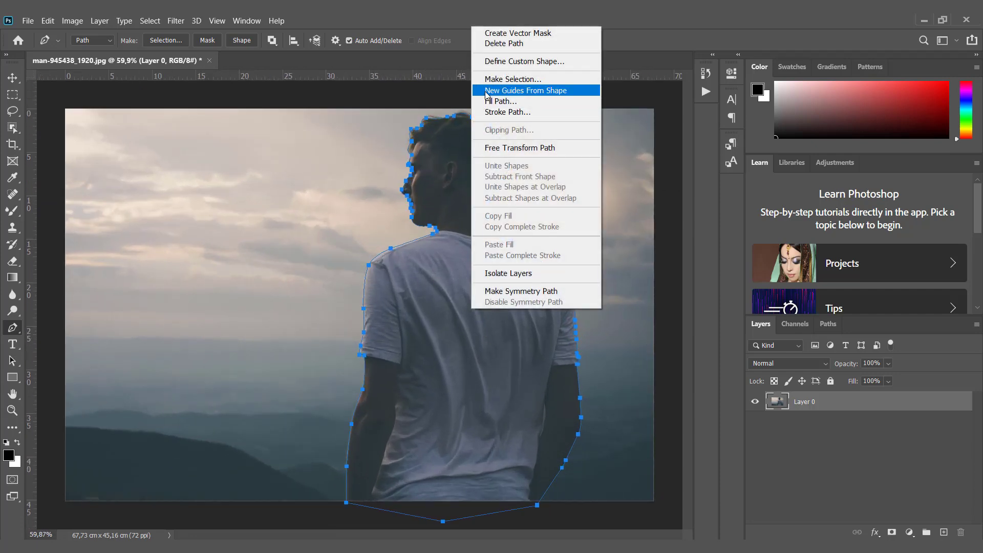
{"action": "left_click", "coordinate": [511, 80]}
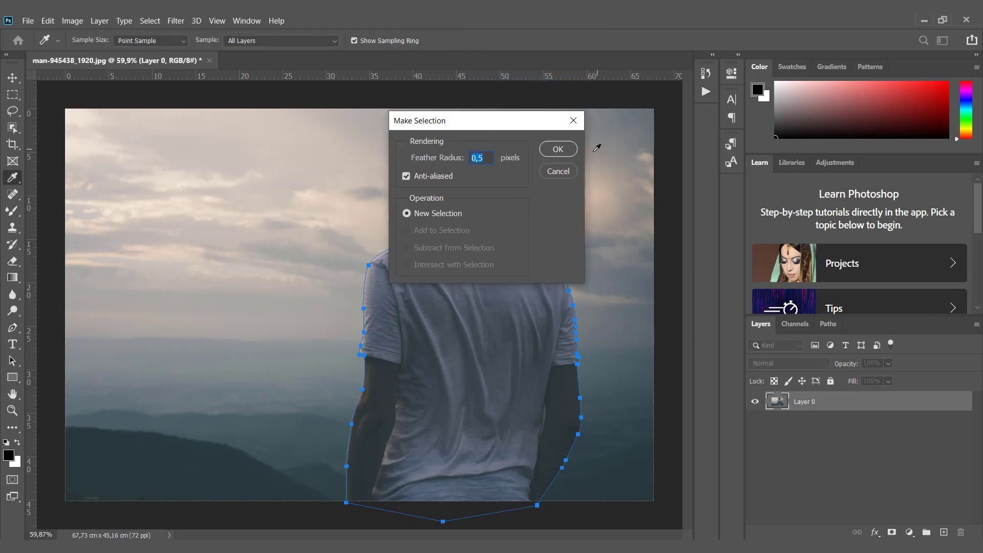
{"action": "left_click", "coordinate": [563, 154]}
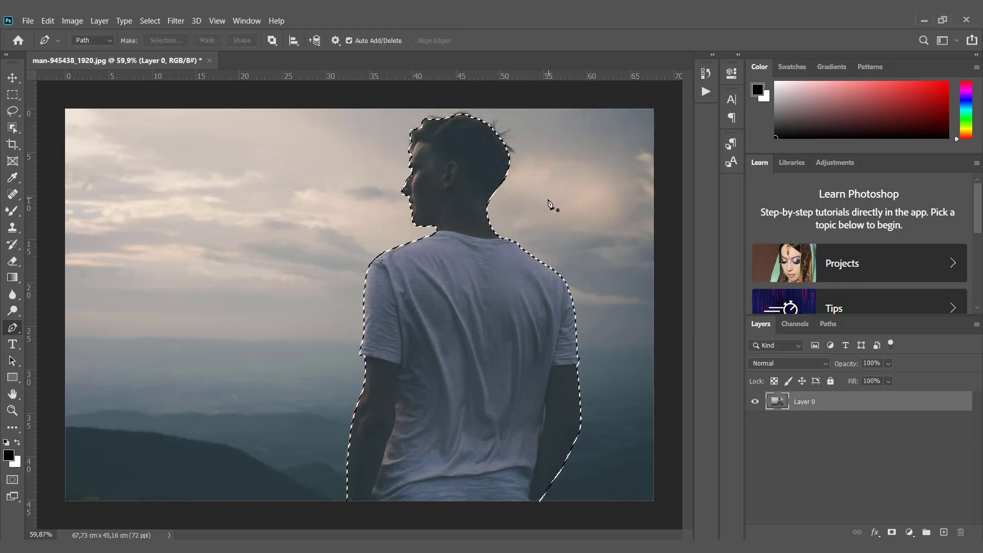
{"action": "key", "text": "ctrl+j"}
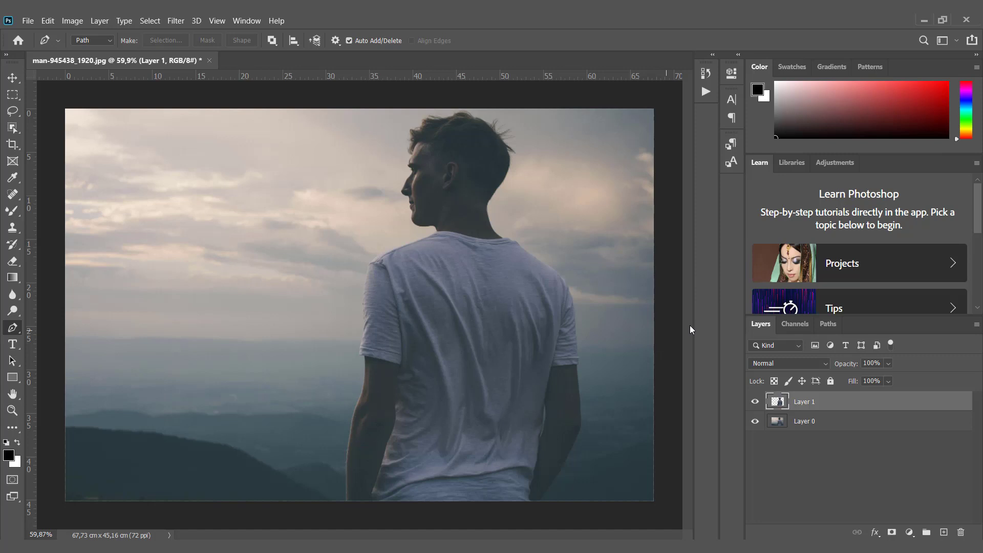
Add a Stroke effect to Layer 1 and set its color to white, ffffff.
{"action": "right_click", "coordinate": [821, 403]}
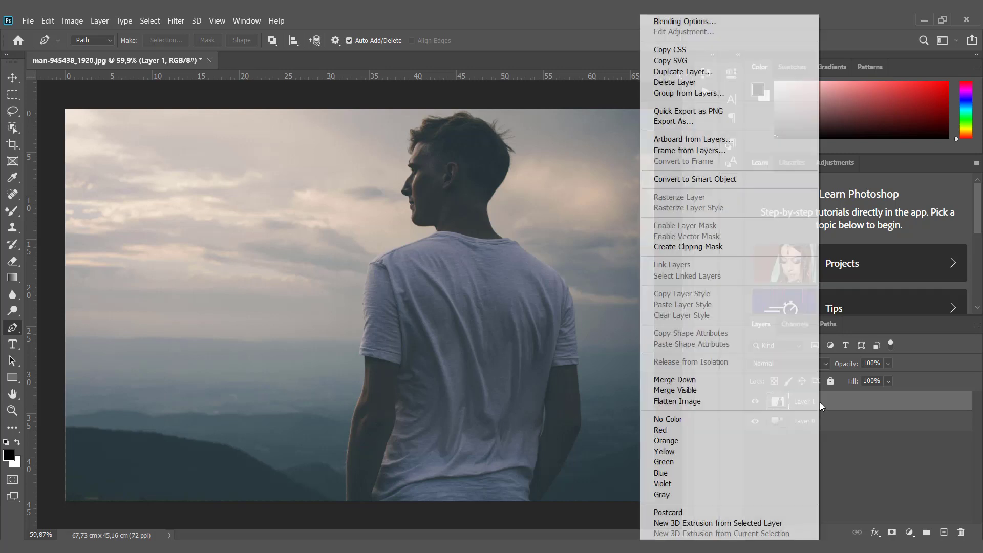
{"action": "left_click", "coordinate": [682, 22]}
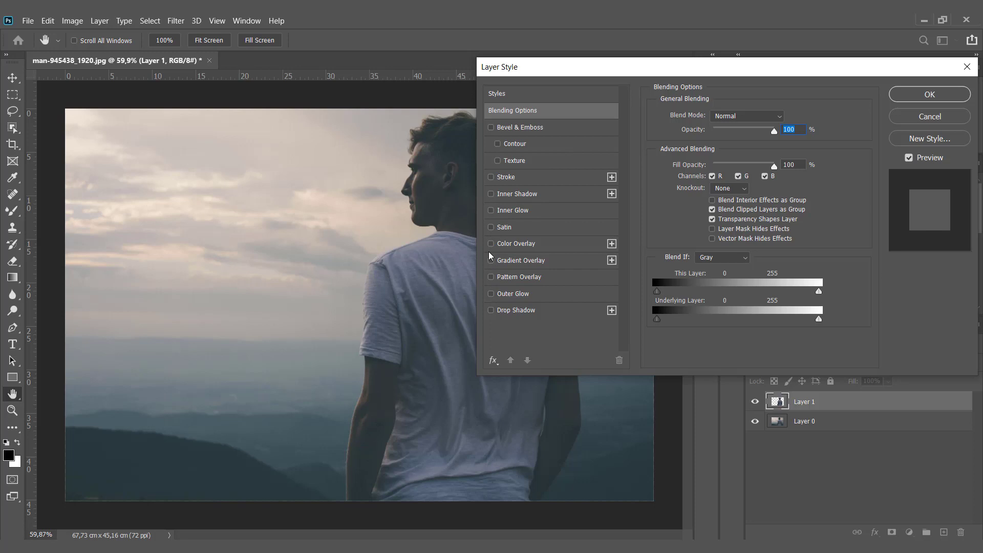
{"action": "left_click", "coordinate": [491, 177]}
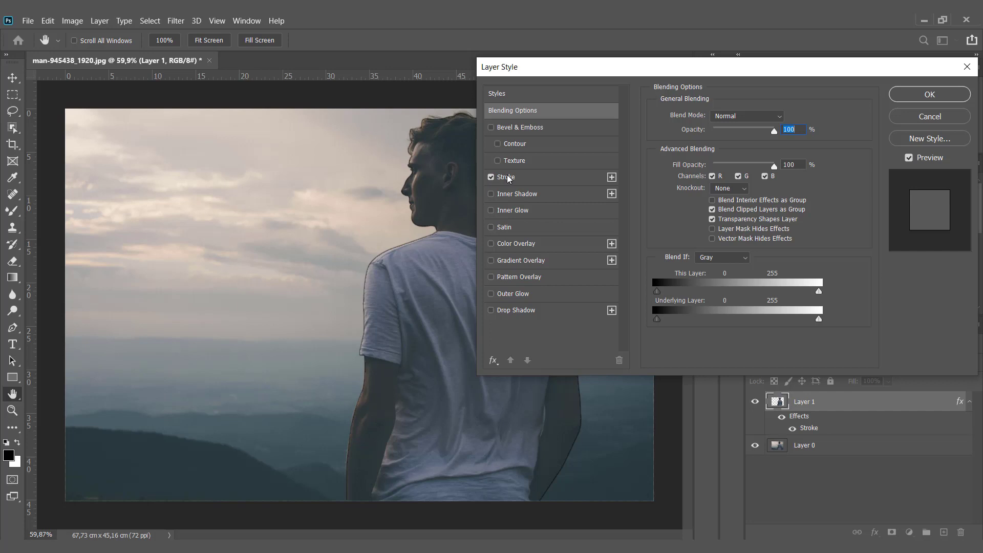
{"action": "left_click", "coordinate": [506, 177]}
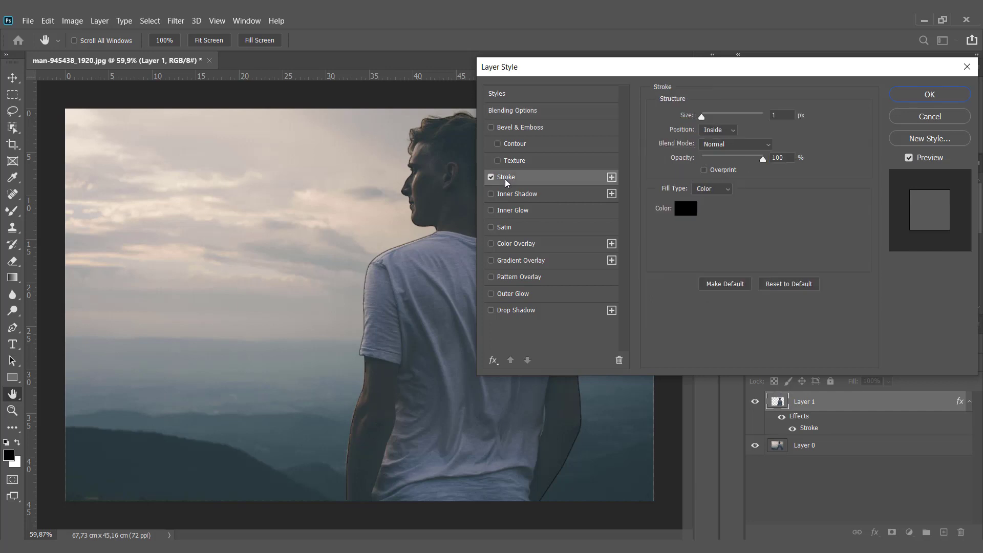
{"action": "left_click", "coordinate": [686, 209]}
{"action": "type", "text": "ffffff"}
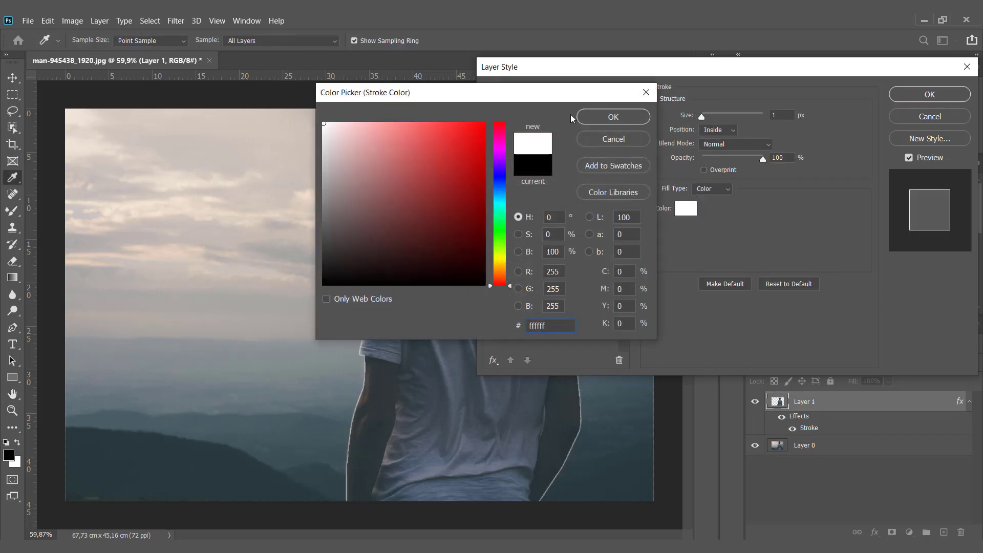
{"action": "left_click", "coordinate": [613, 117]}
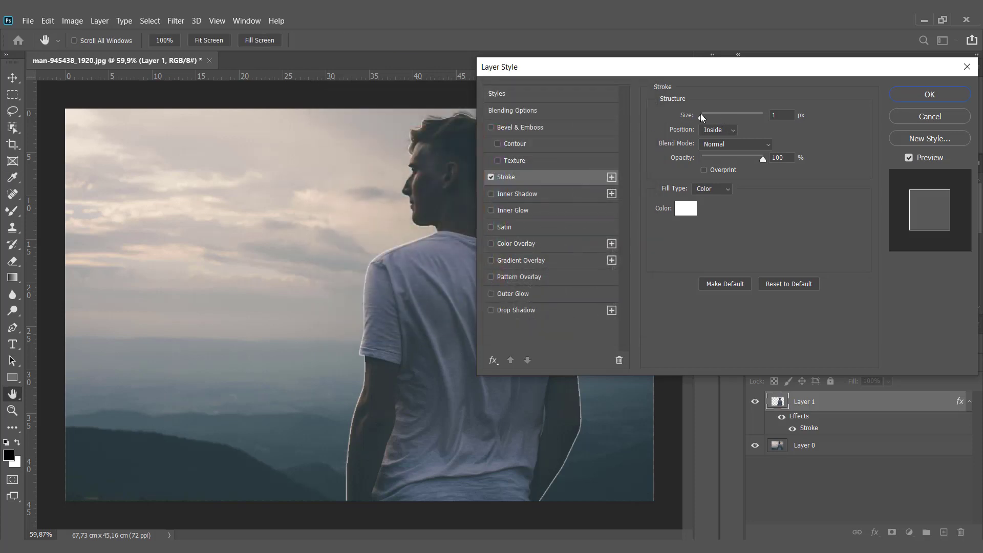
Set the stroke's size to 8 px and its position to Outside.
{"action": "left_click_drag", "start_coordinate": [702, 117], "coordinate": [705, 118]}
{"action": "left_click", "coordinate": [727, 132]}
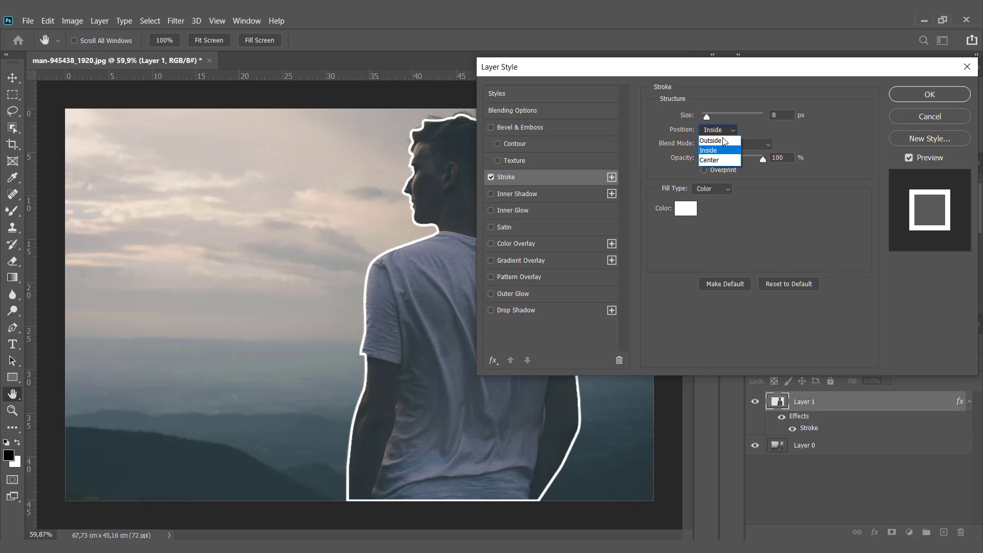
{"action": "left_click", "coordinate": [720, 141]}
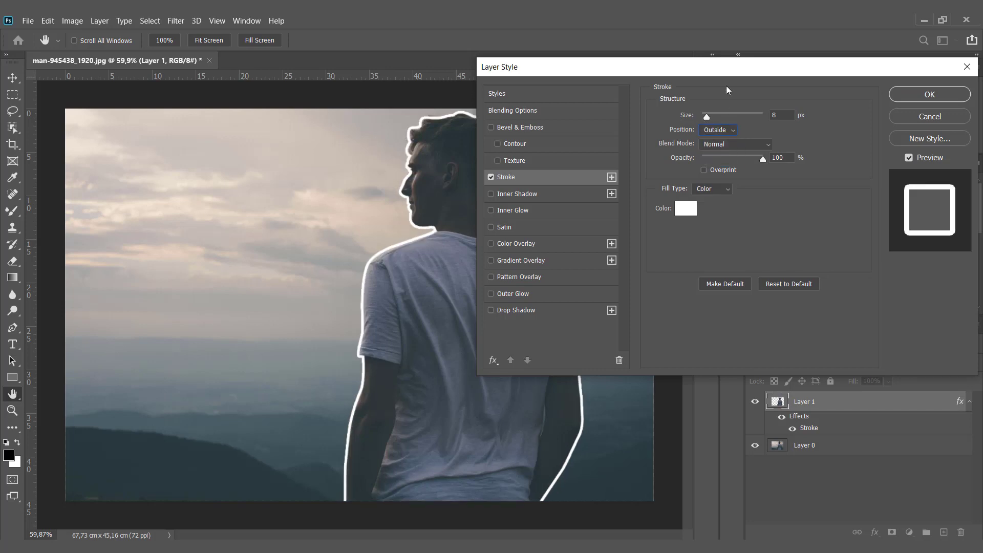
Widen the white stroke around the man to 16 px and apply the layer style.
{"action": "mouse_move", "coordinate": [727, 71]}
{"action": "left_mouse_down"}
{"action": "mouse_move", "coordinate": [853, 76]}
{"action": "mouse_move", "coordinate": [824, 75]}
{"action": "left_mouse_up"}
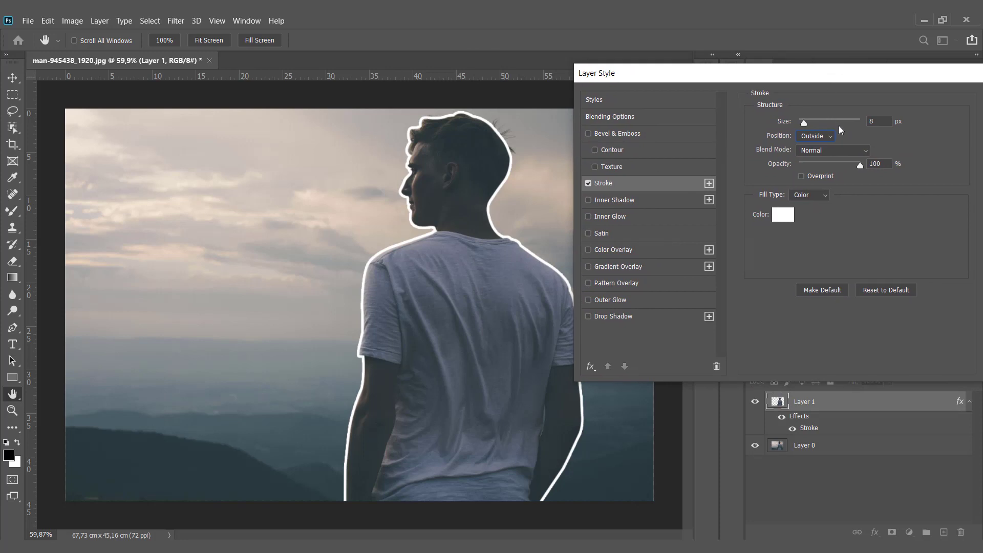
{"action": "left_click", "coordinate": [812, 121]}
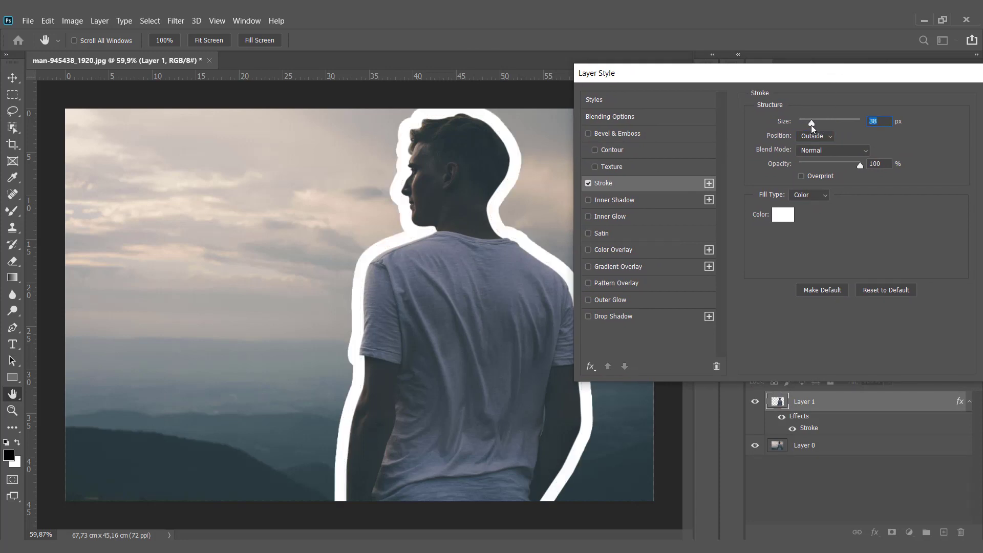
{"action": "left_click_drag", "start_coordinate": [811, 126], "coordinate": [806, 127]}
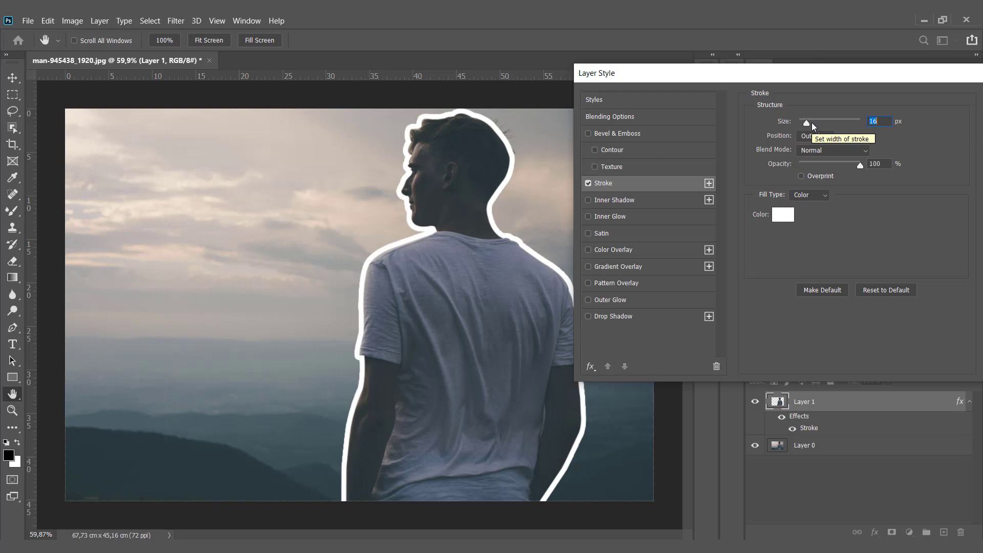
{"action": "left_click_drag", "start_coordinate": [813, 125], "coordinate": [810, 124]}
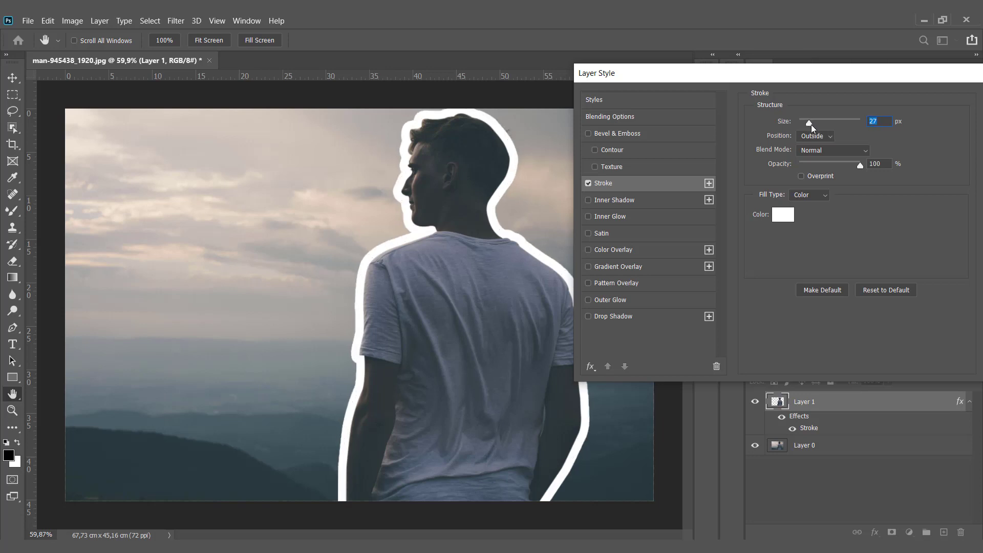
{"action": "left_click", "coordinate": [807, 124]}
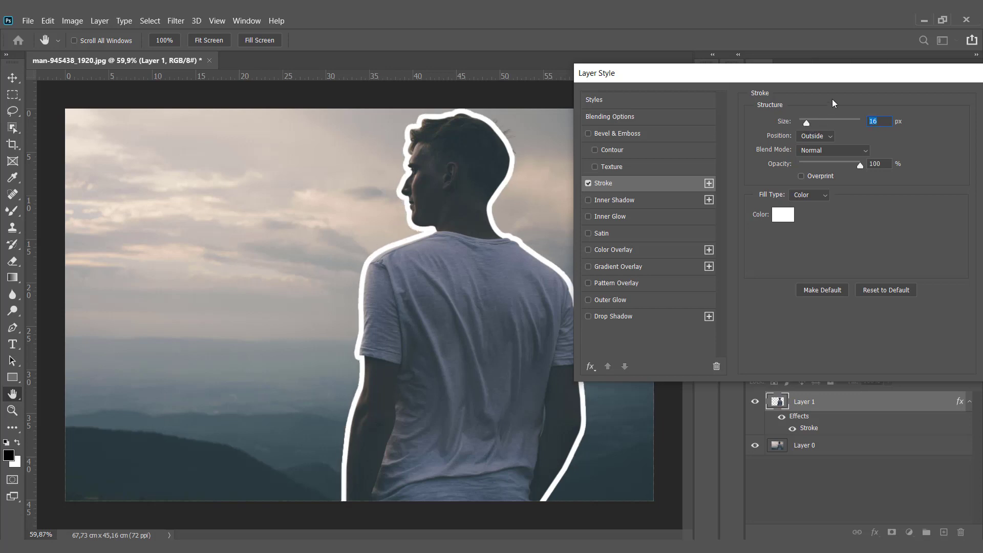
{"action": "left_click_drag", "start_coordinate": [859, 73], "coordinate": [675, 73]}
{"action": "left_click", "coordinate": [868, 105]}
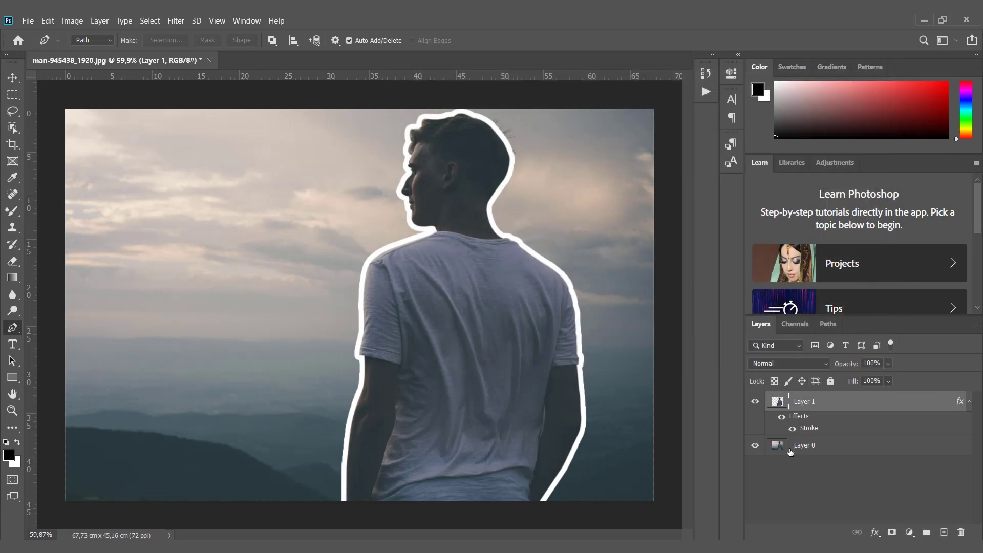
Apply a Gaussian Blur with a radius of 30,4 pixels to the background photo on Layer 0.
{"action": "left_click", "coordinate": [790, 451]}
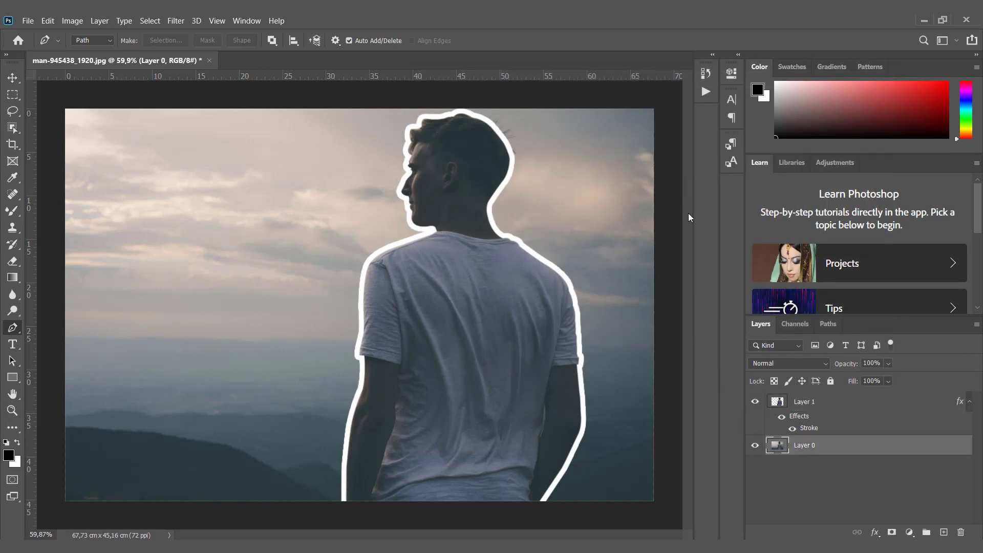
{"action": "left_click", "coordinate": [181, 19]}
{"action": "mouse_move", "coordinate": [228, 158]}
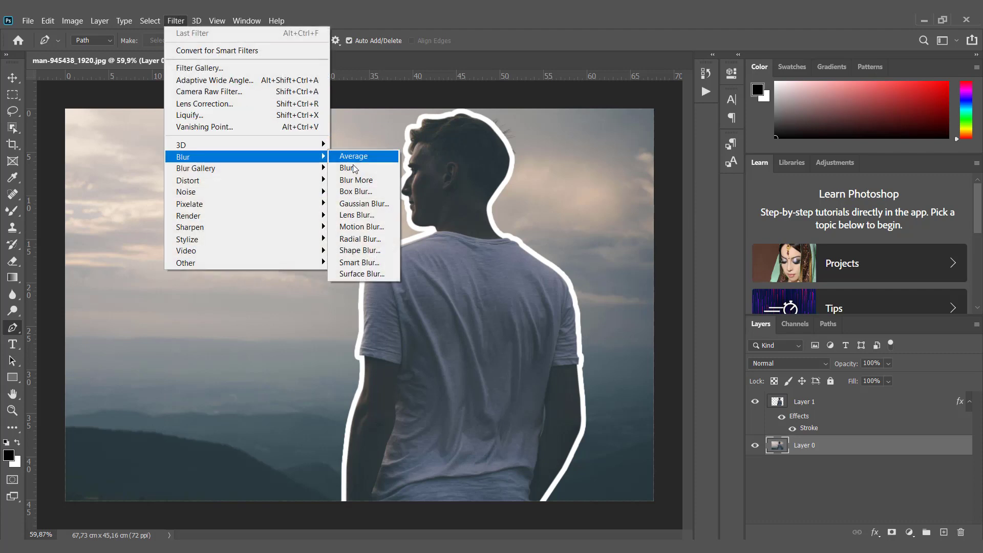
{"action": "left_click", "coordinate": [367, 206]}
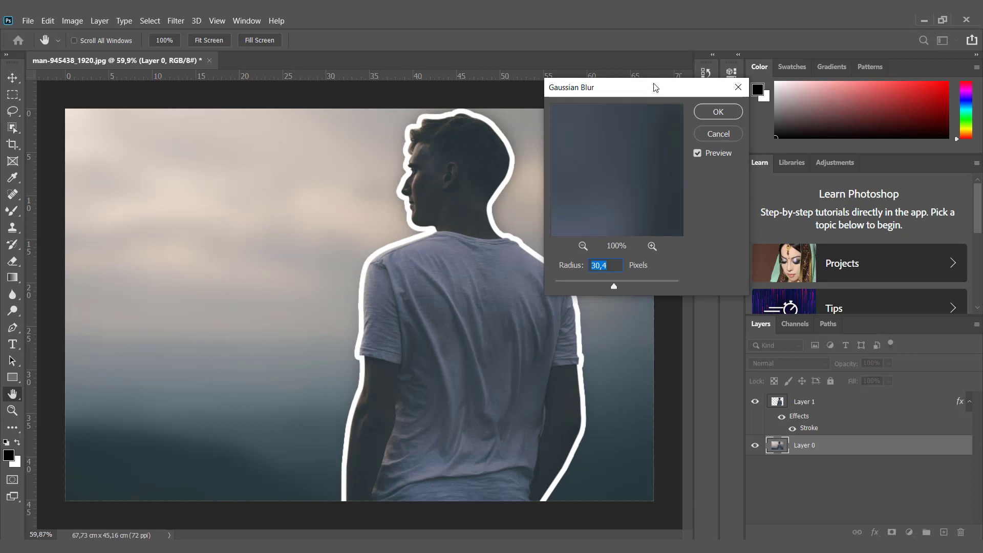
{"action": "left_click_drag", "start_coordinate": [656, 87], "coordinate": [767, 94]}
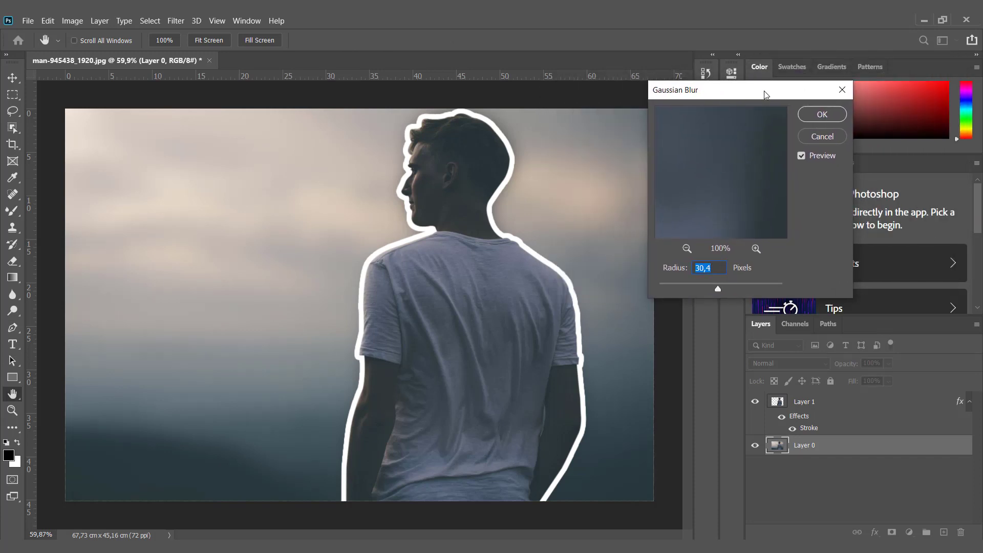
{"action": "left_click", "coordinate": [830, 116]}
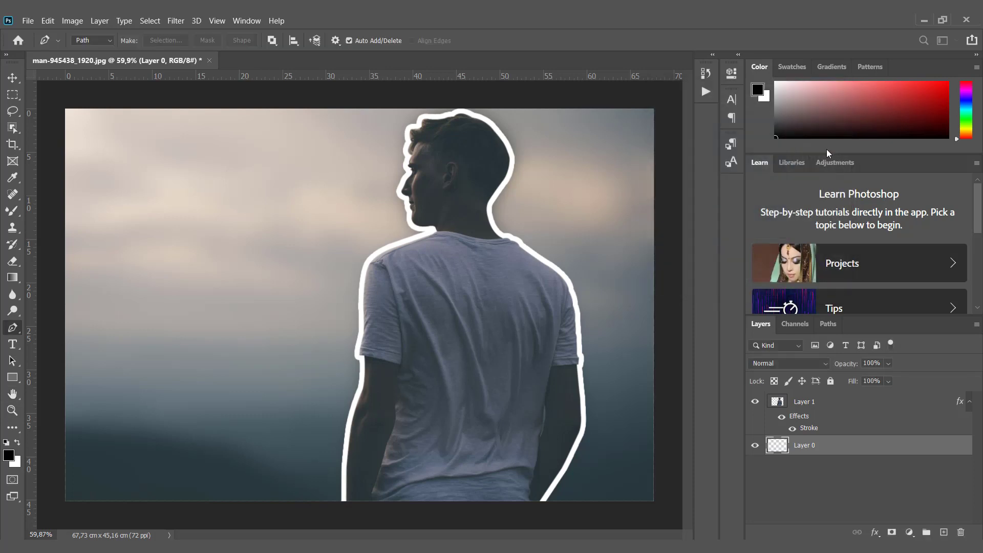